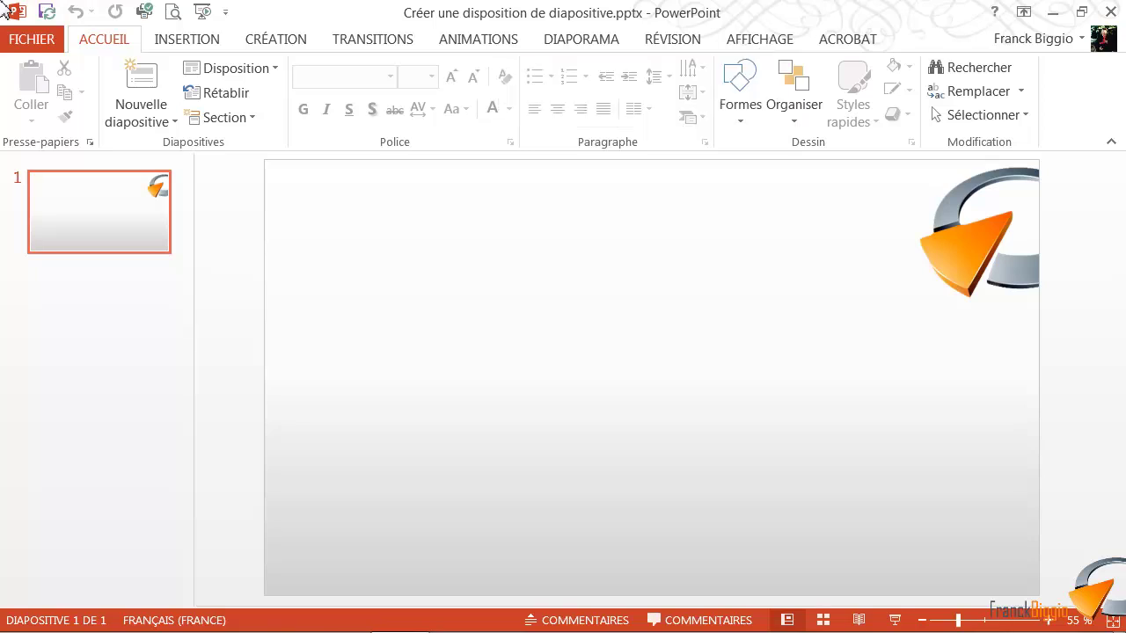
Step: Switch the ribbon to the Affichage (View) tab to reach the master view options
left_click(774, 48)
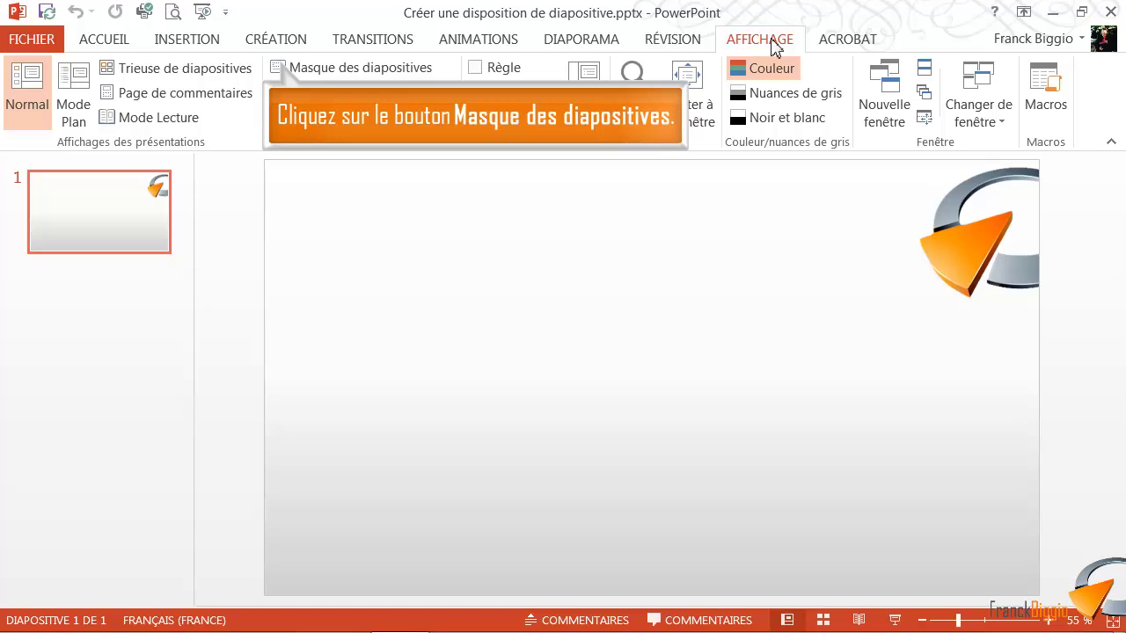
Step: Enter Slide Master view and insert a new custom layout containing just a title
left_click(286, 70)
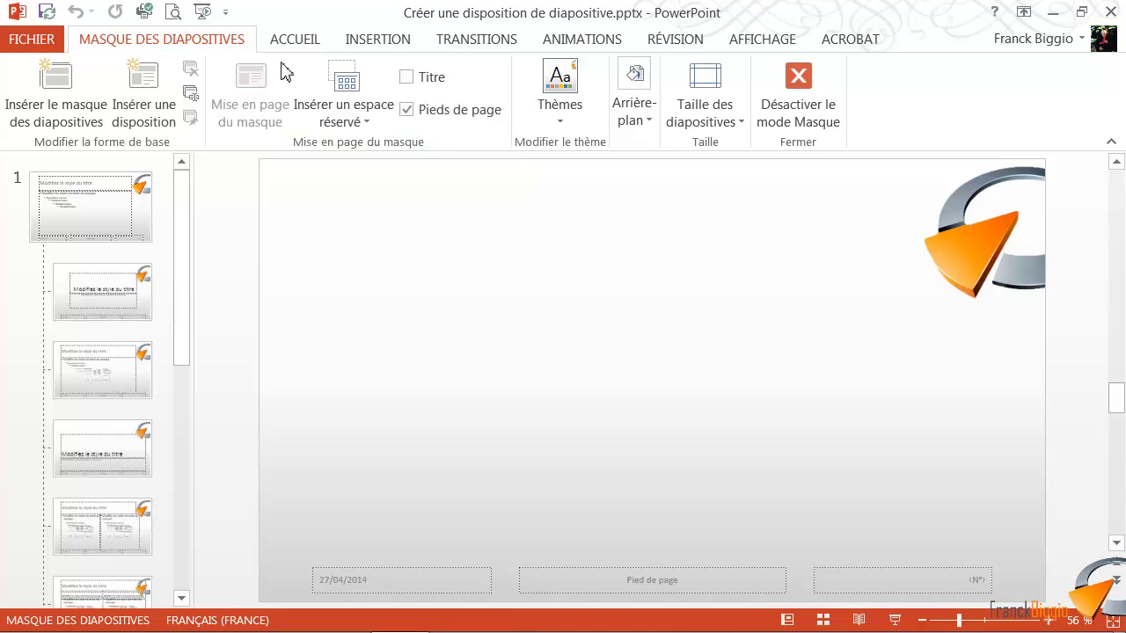
left_click(142, 78)
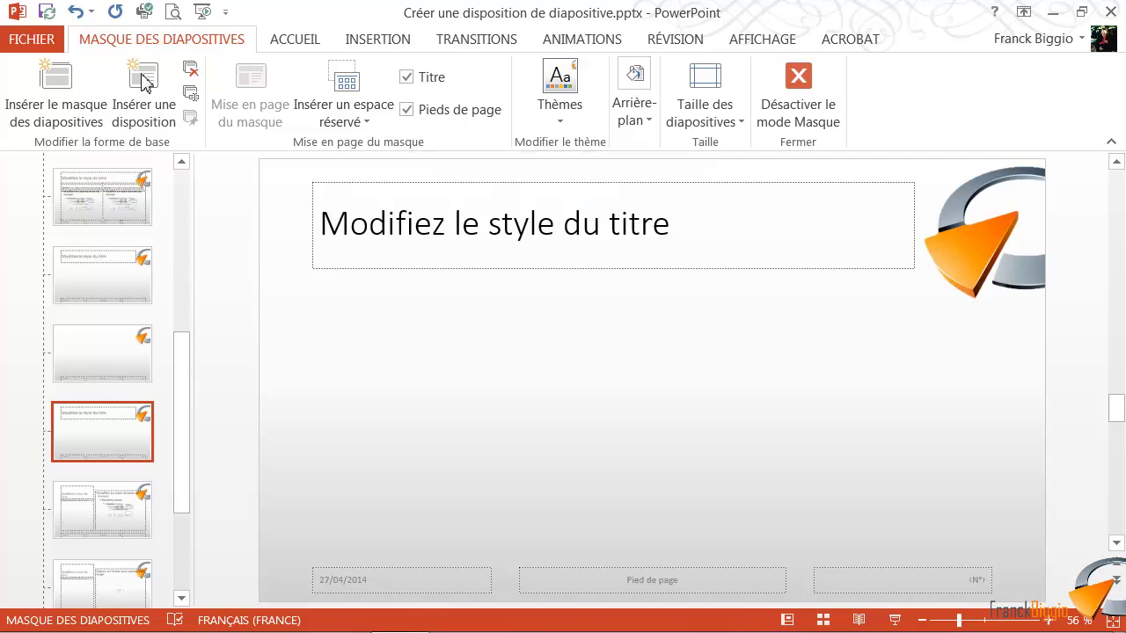
Step: Draw an 11,64 × 13,79 cm Média (Support) placeholder on the layout's left half below the title
left_click(366, 121)
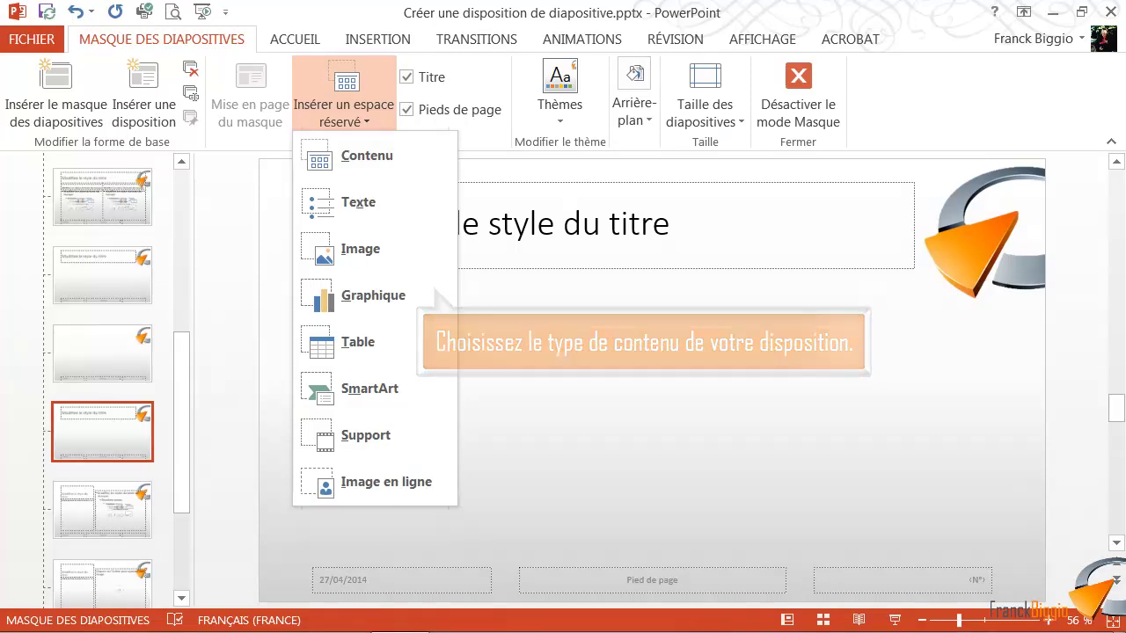
left_click(371, 431)
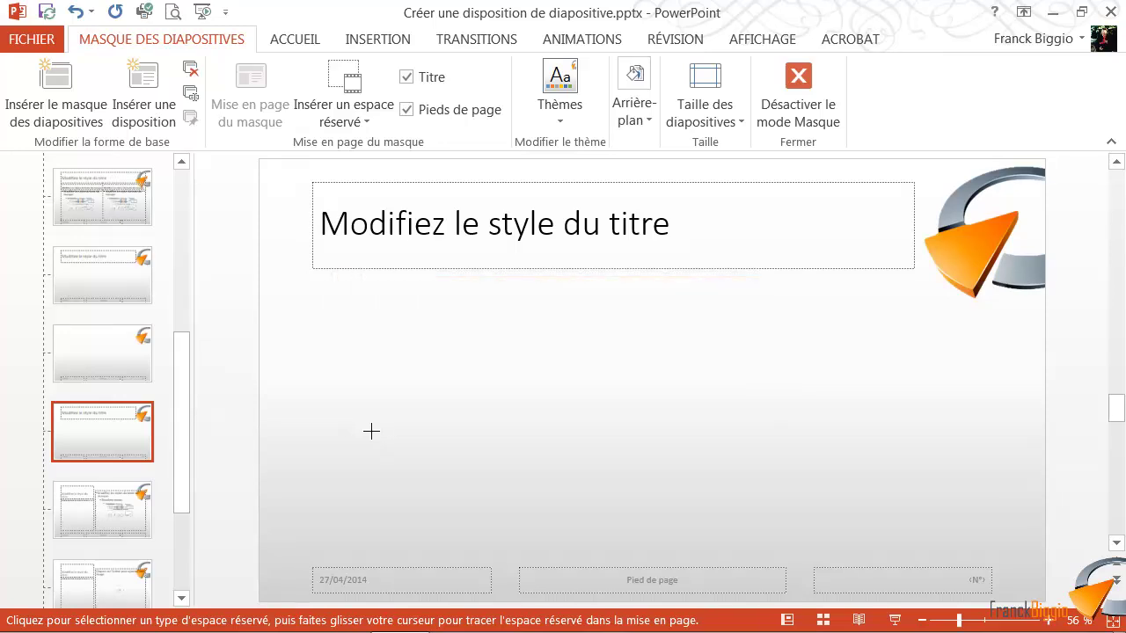
left_click_drag(317, 290, 598, 511)
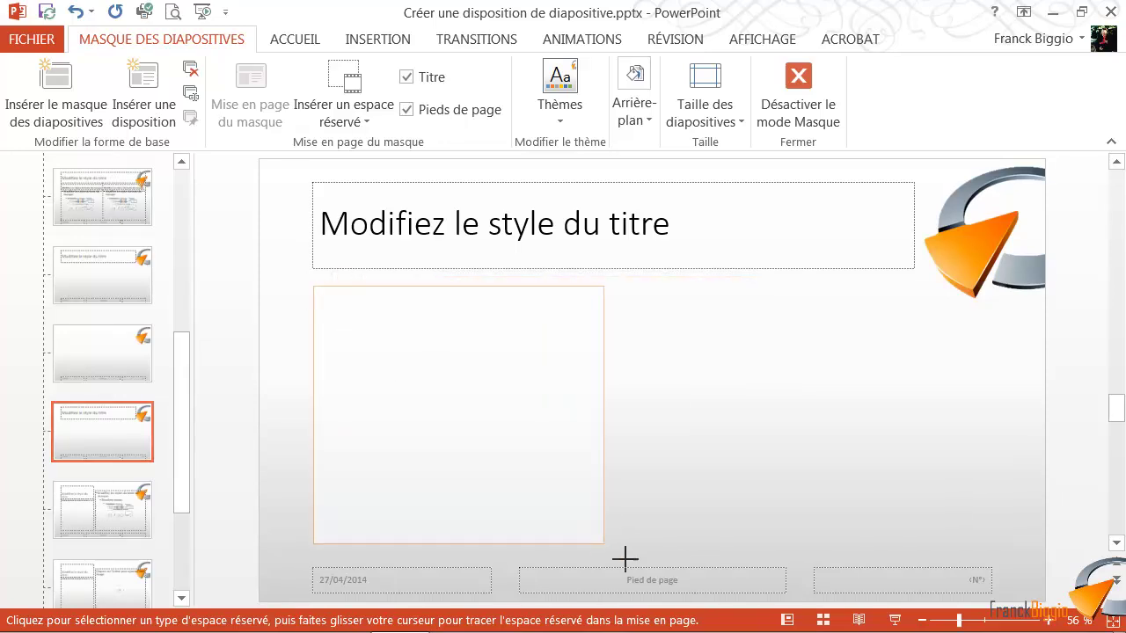
left_click_drag(598, 511, 633, 556)
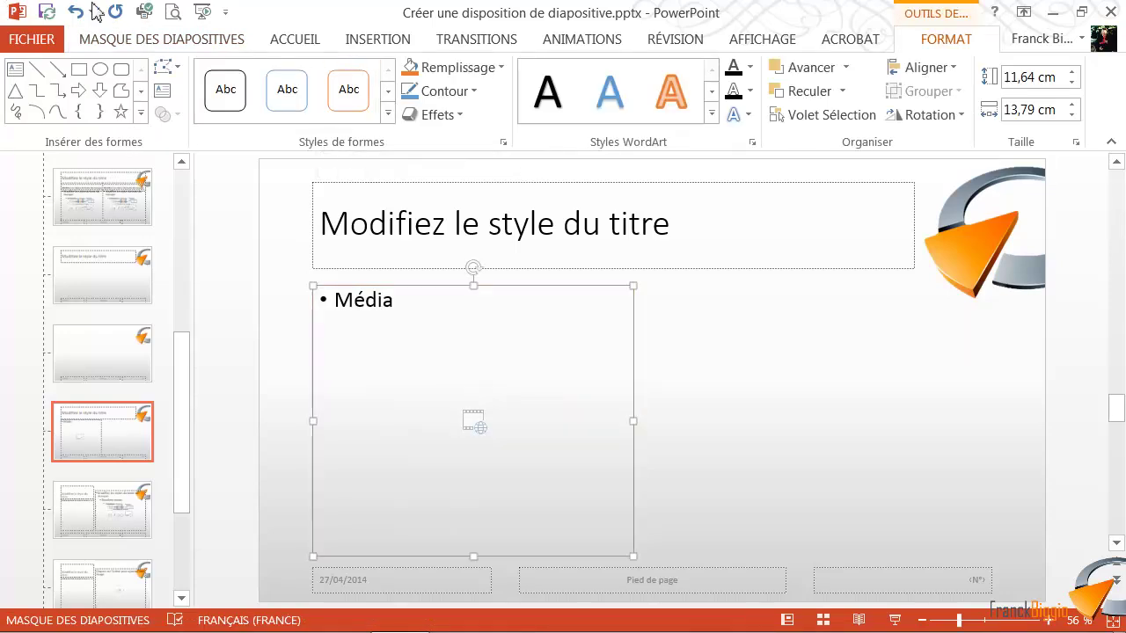
left_click(192, 45)
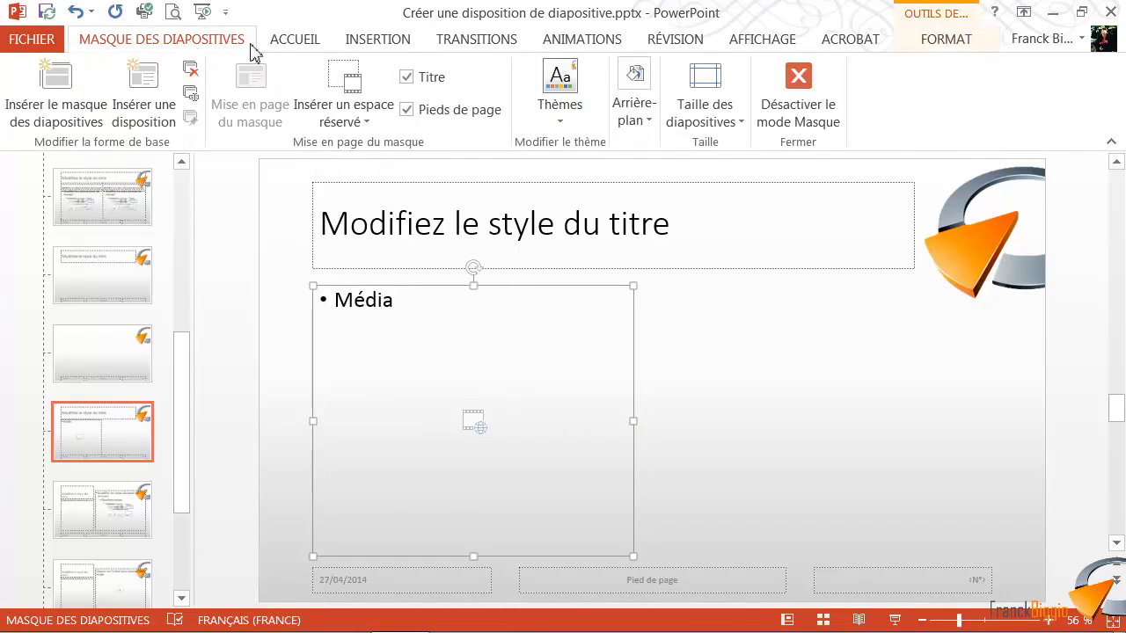
Step: Draw a SmartArt placeholder to the right of the Média placeholder
left_click(361, 120)
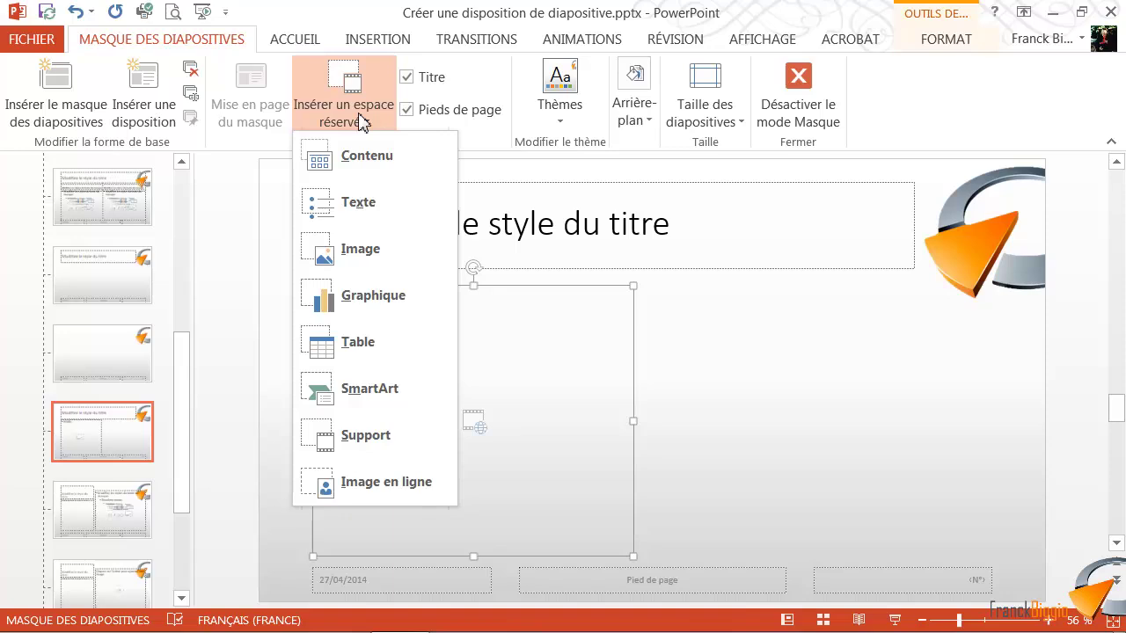
left_click(403, 402)
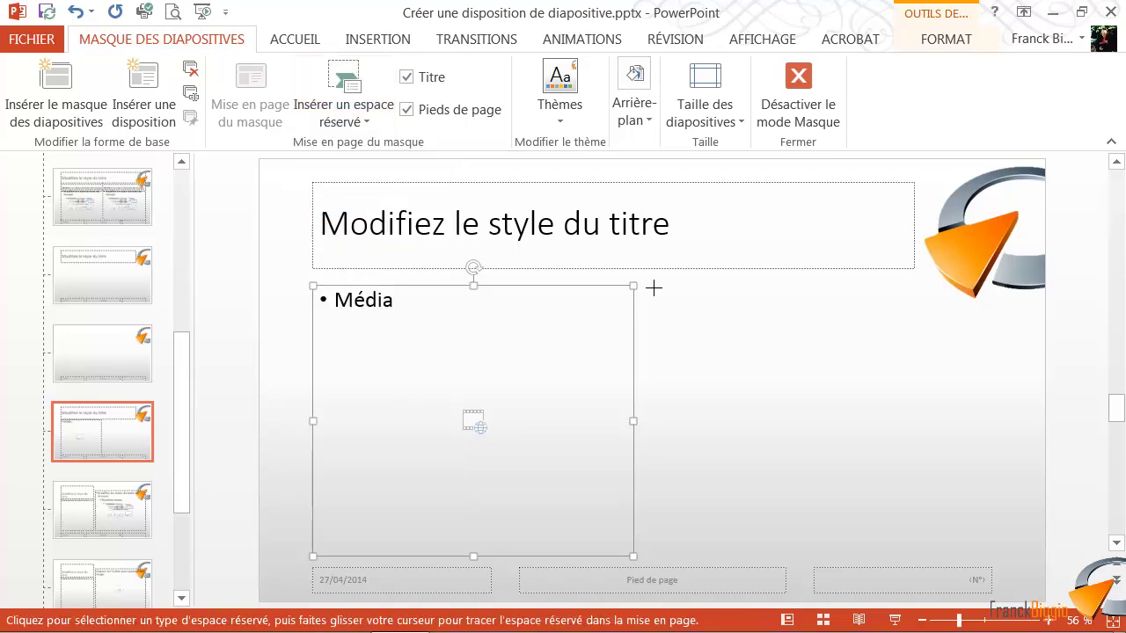
left_click_drag(649, 283, 918, 573)
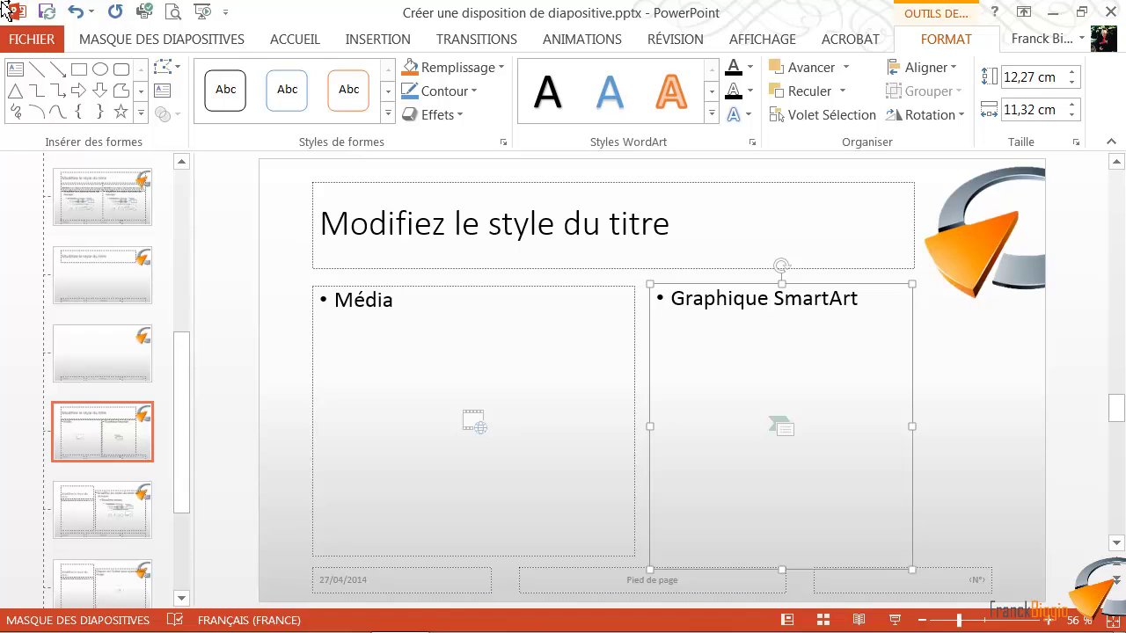
Step: Top-align the Média and SmartArt placeholders and shorten SmartArt to match Média's height
left_click(598, 472, "shift")
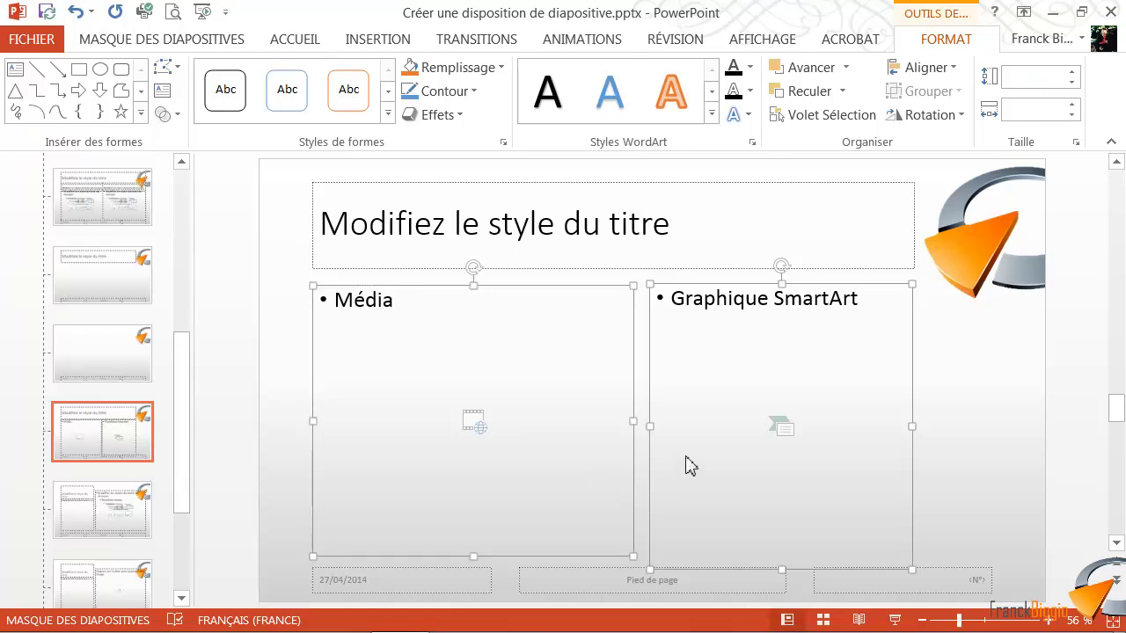
left_click(950, 70)
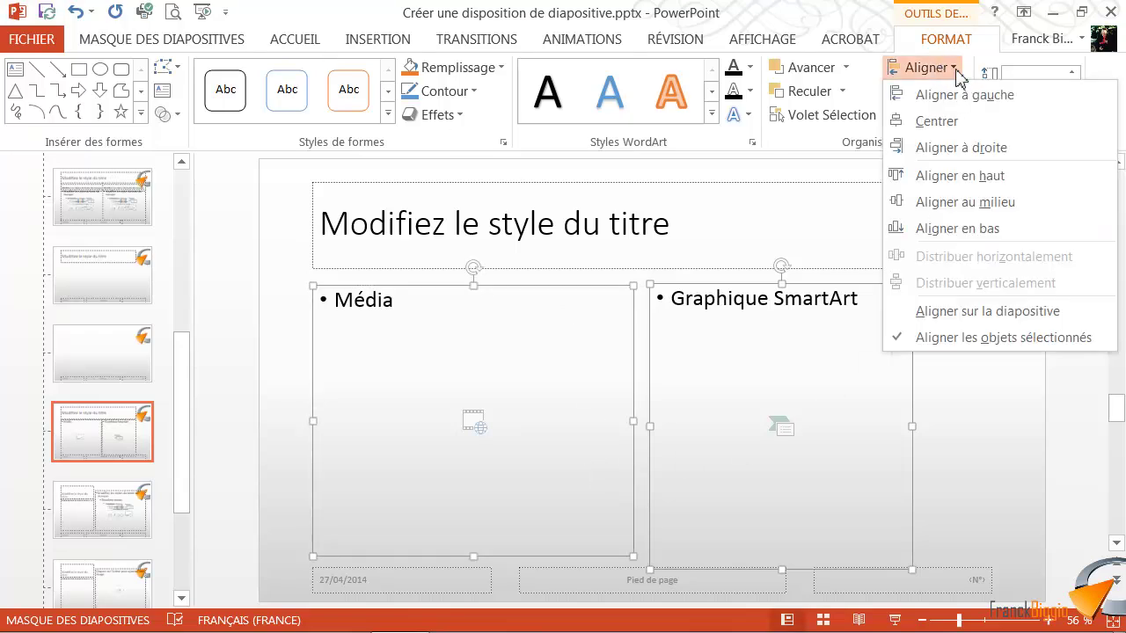
left_click(1000, 181)
left_click(963, 185)
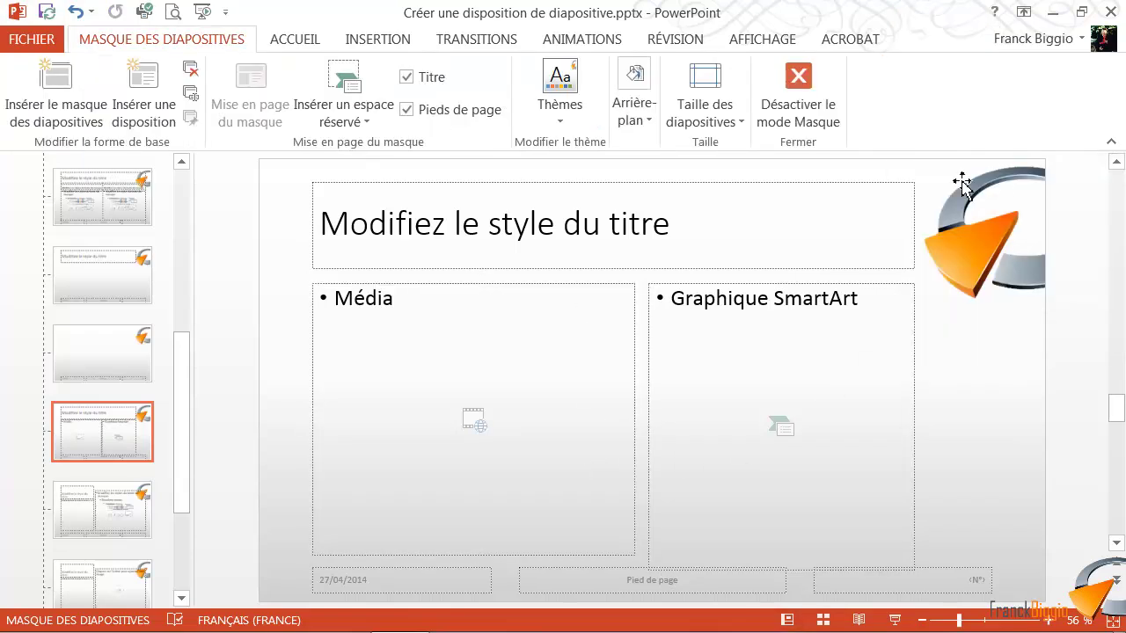
left_click(819, 499)
left_click_drag(781, 569, 783, 556)
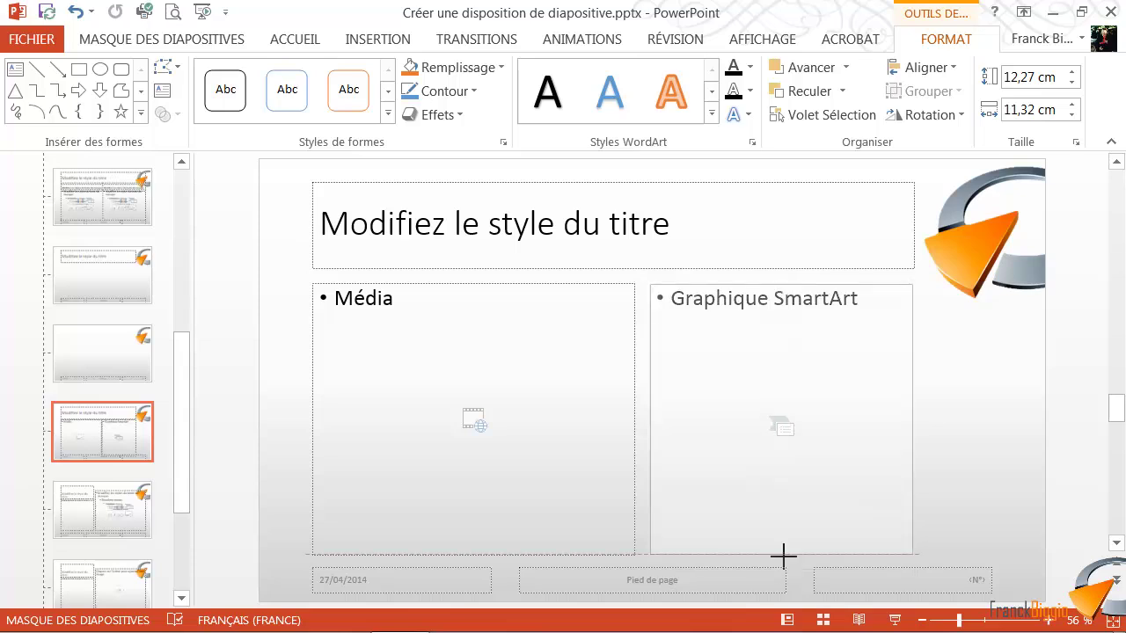
left_click(156, 45)
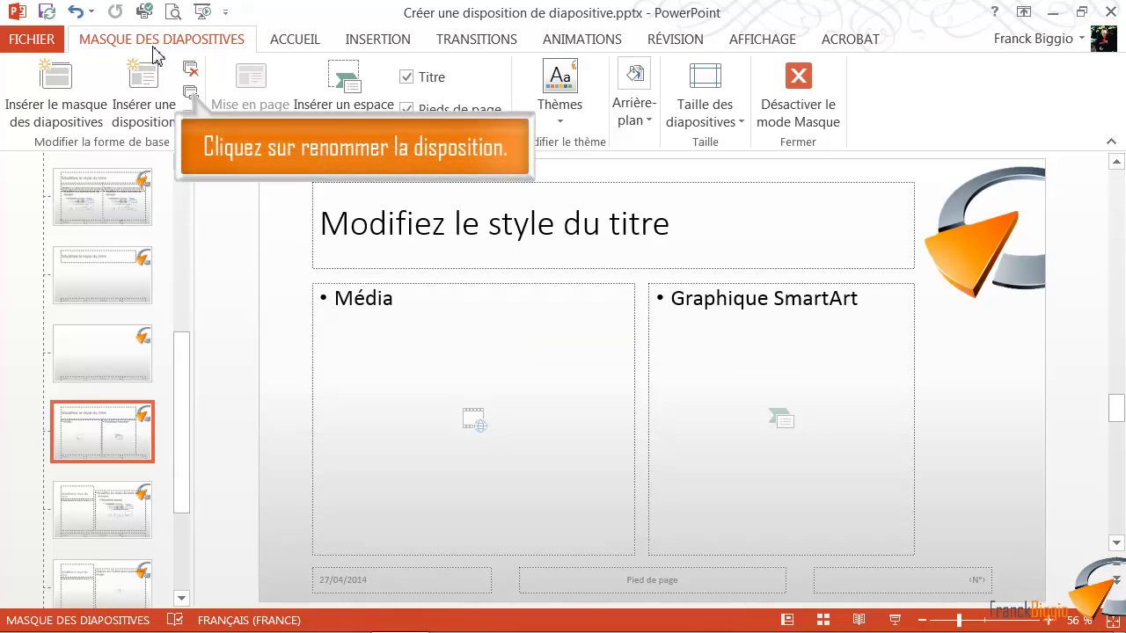
Step: Rename the layout from 'Disposition personnalisée' to 'Vidéo et diagramme'
left_click(190, 90)
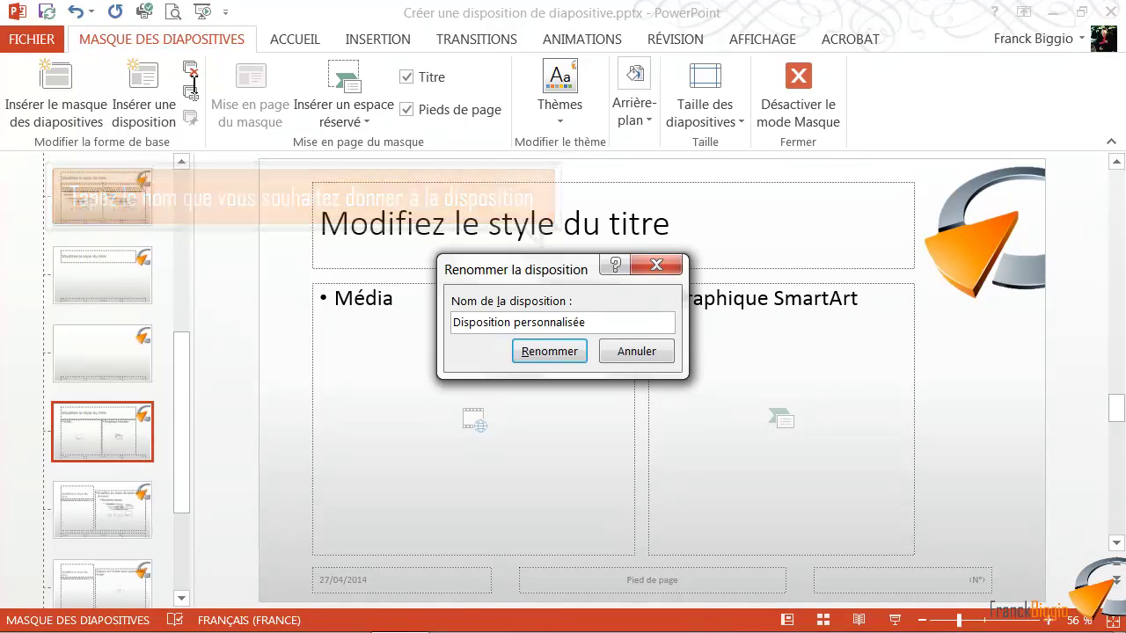
left_click_drag(599, 327, 375, 332)
type("Vidéo et diagramme")
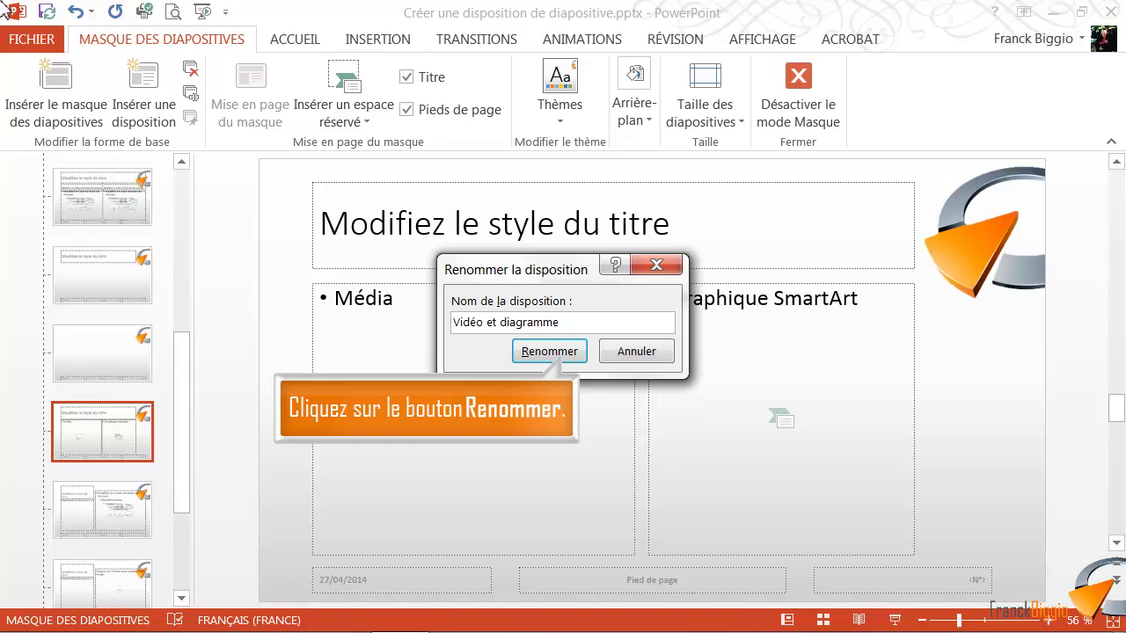
left_click(566, 356)
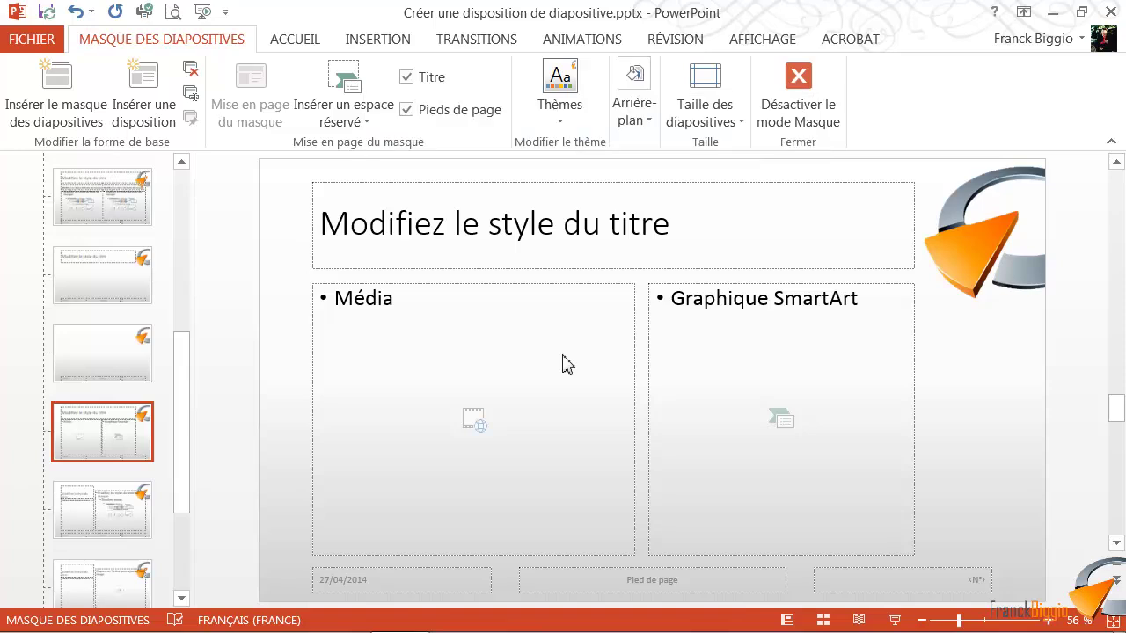
Step: Close Master view and apply the 'Vidéo et diagramme' layout to slide 1
left_click(801, 79)
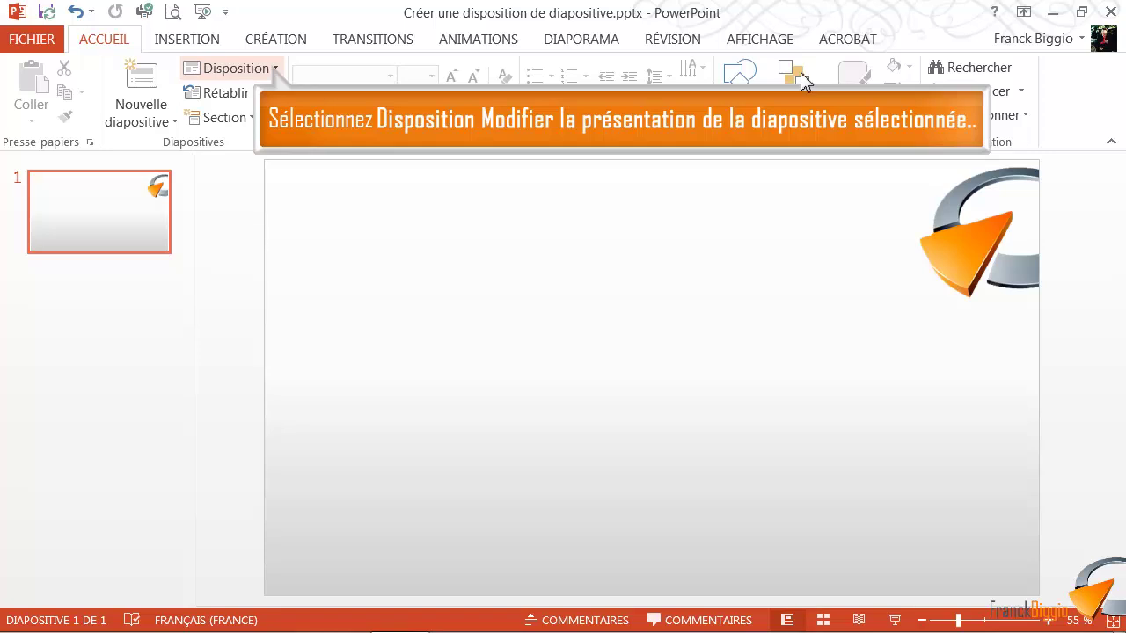
left_click(273, 70)
scroll(537, 402, "down", 1)
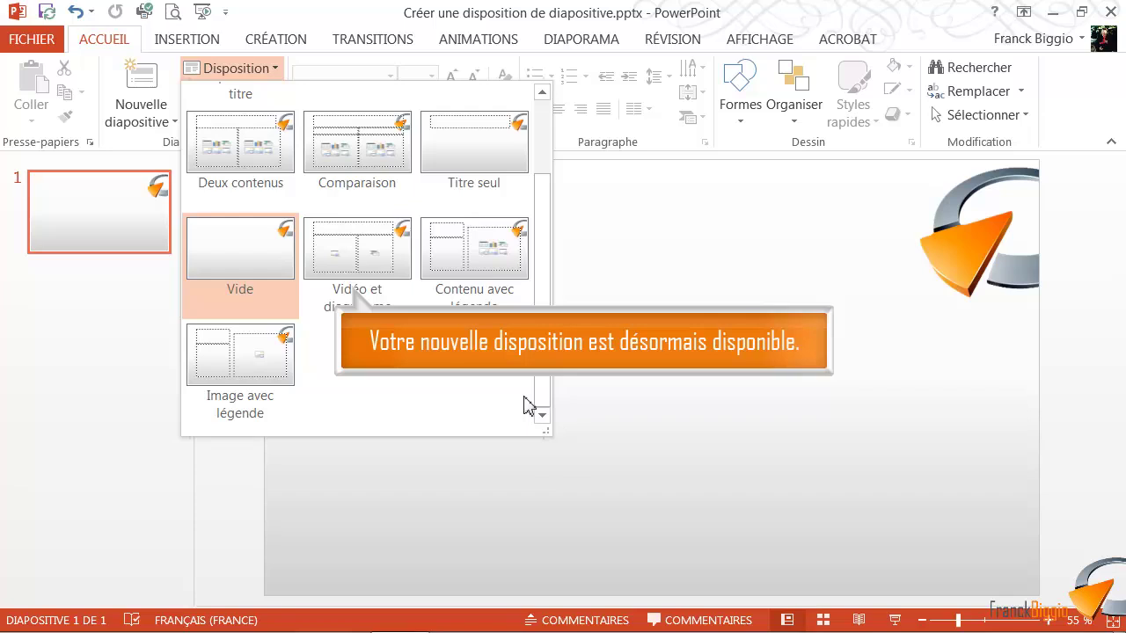
left_click(391, 260)
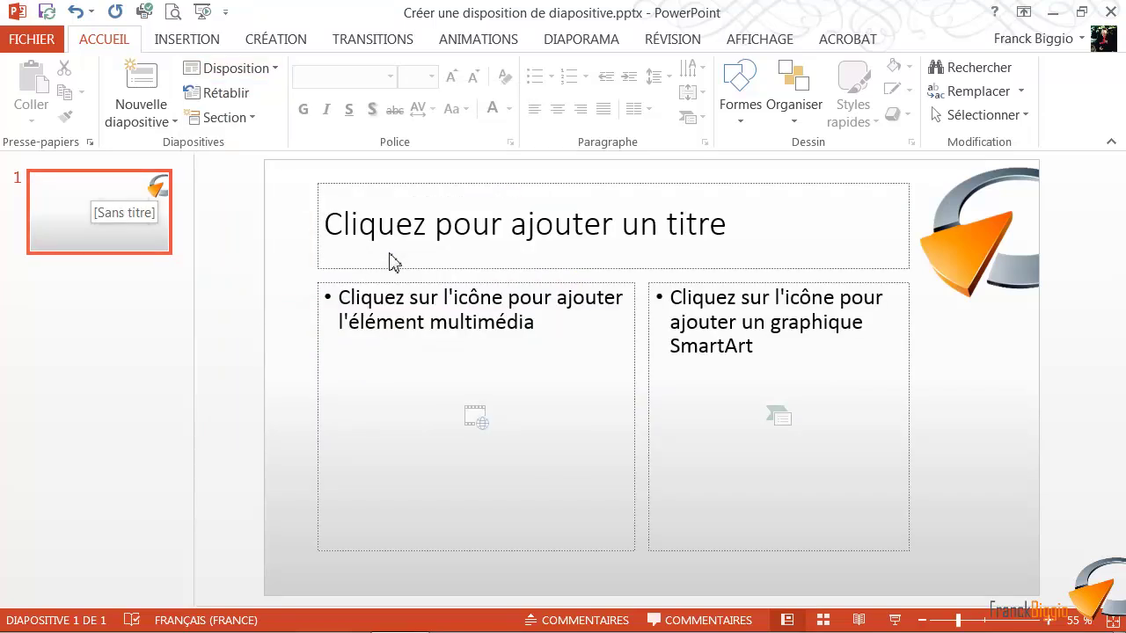
left_click(761, 41)
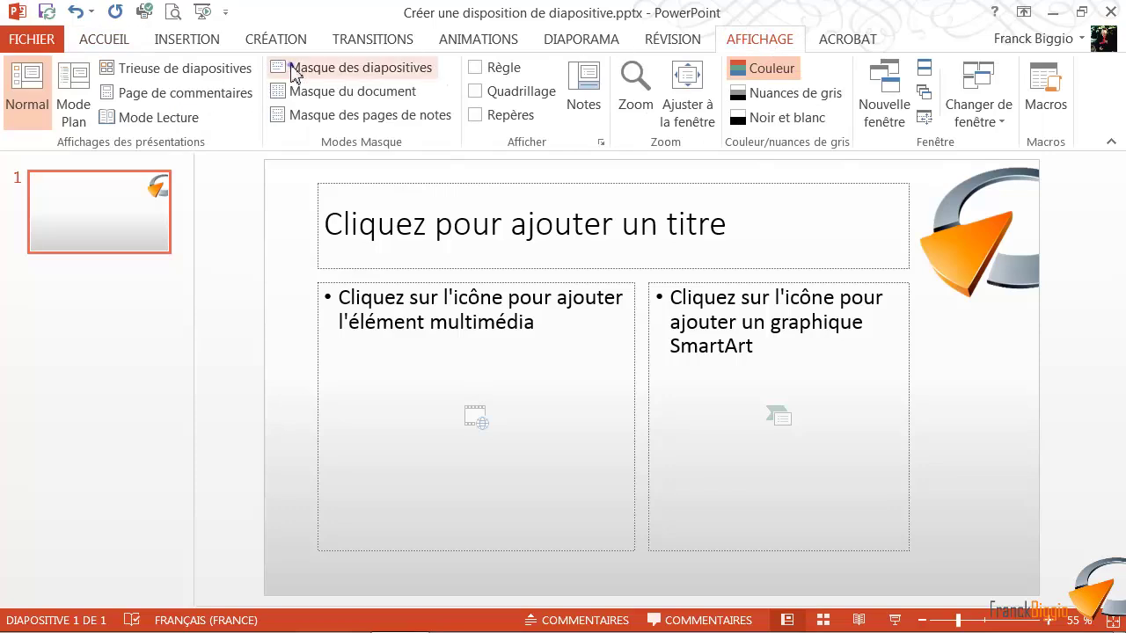
Step: Back in Slide Master view, select the Vidéo et diagramme layout and try deleting it
left_click(296, 68)
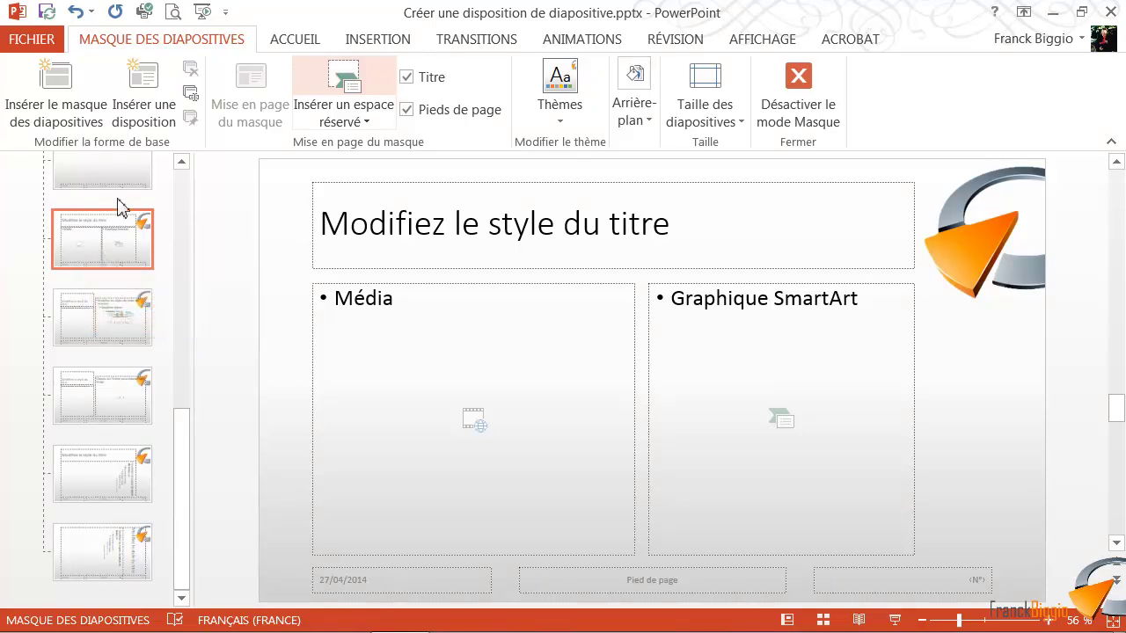
left_click(118, 239)
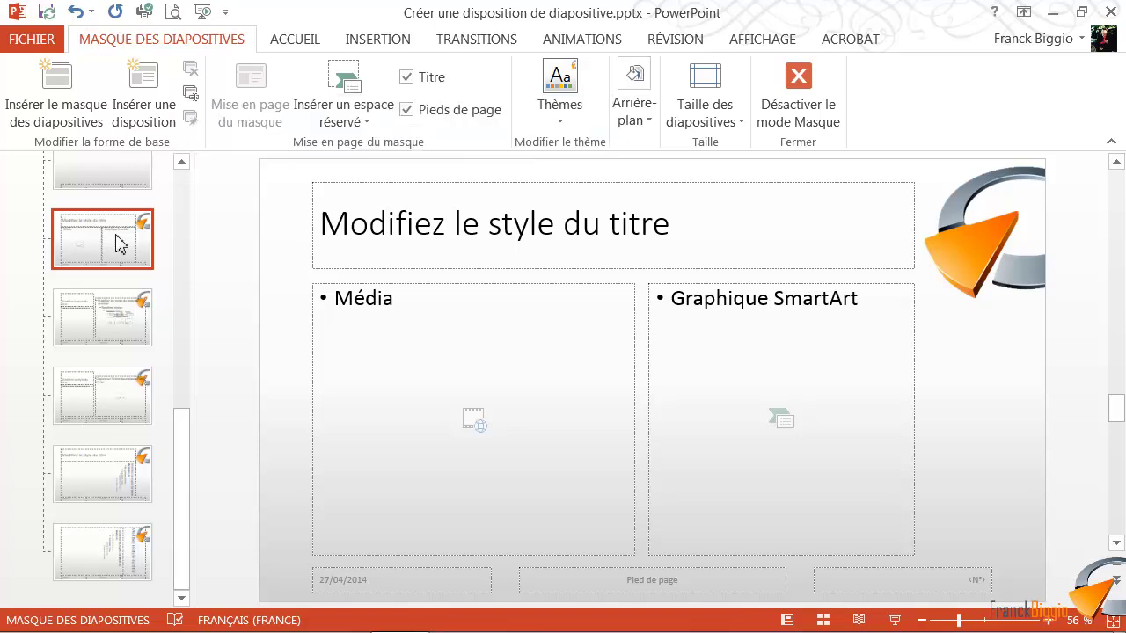
left_click(193, 77)
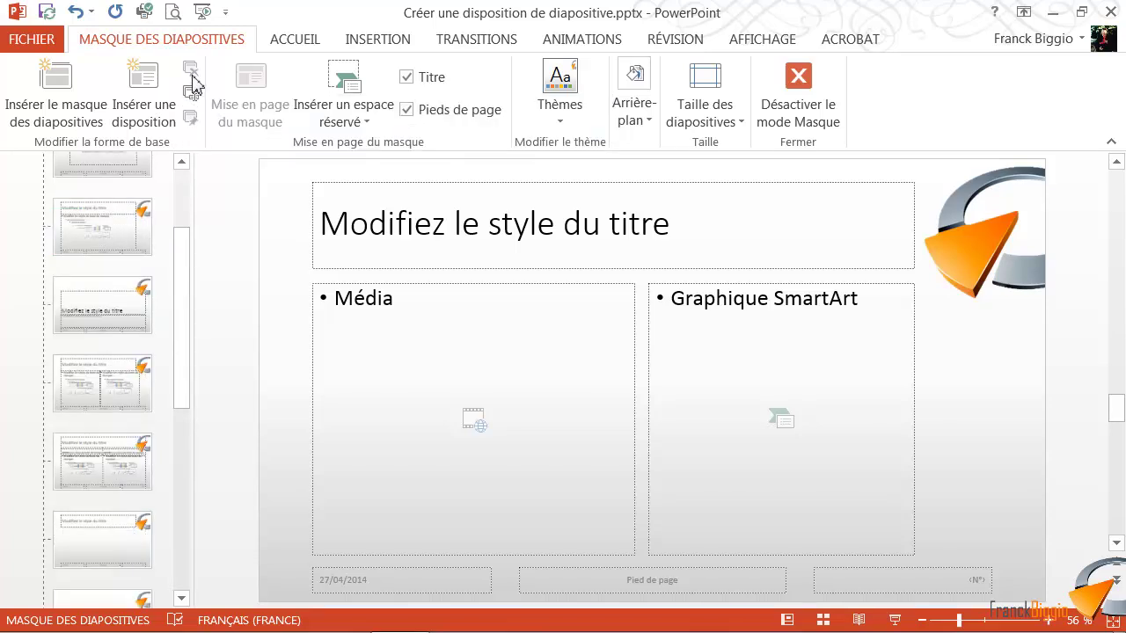